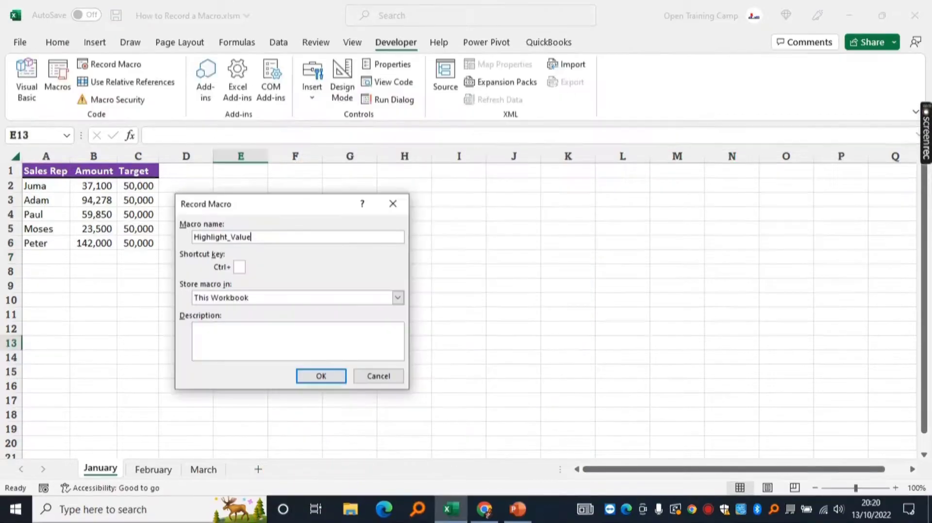
Step: Start recording the Highlight_Value macro and create a formula-based conditional formatting rule for A2:C6 on the January sheet
{"action": "left_click", "coordinate": [320, 378]}
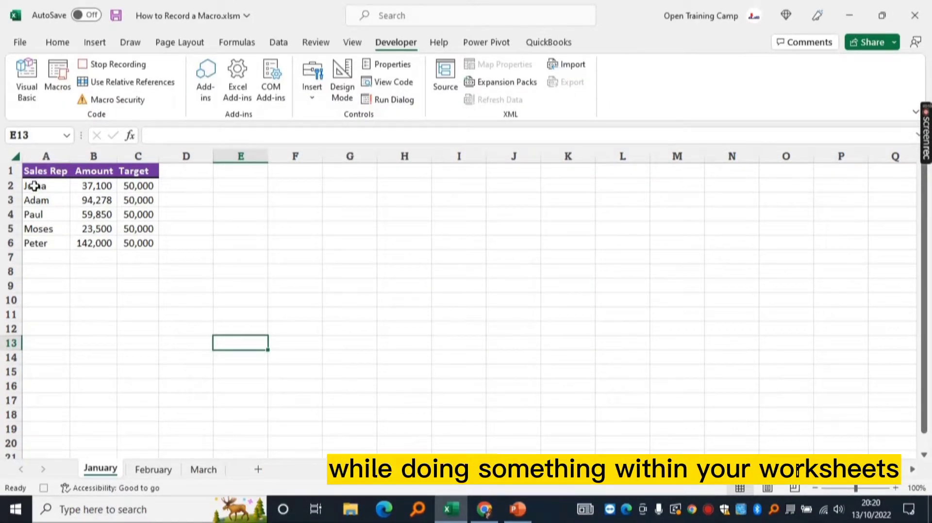
{"action": "left_click_drag", "start_coordinate": [34, 186], "coordinate": [146, 242]}
{"action": "left_click", "coordinate": [58, 43]}
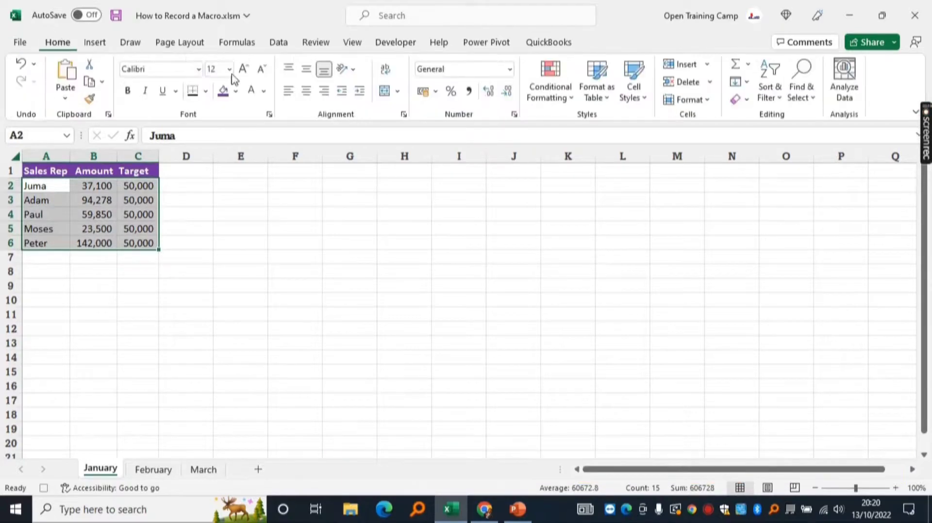
{"action": "left_click", "coordinate": [550, 80]}
{"action": "left_click", "coordinate": [575, 288]}
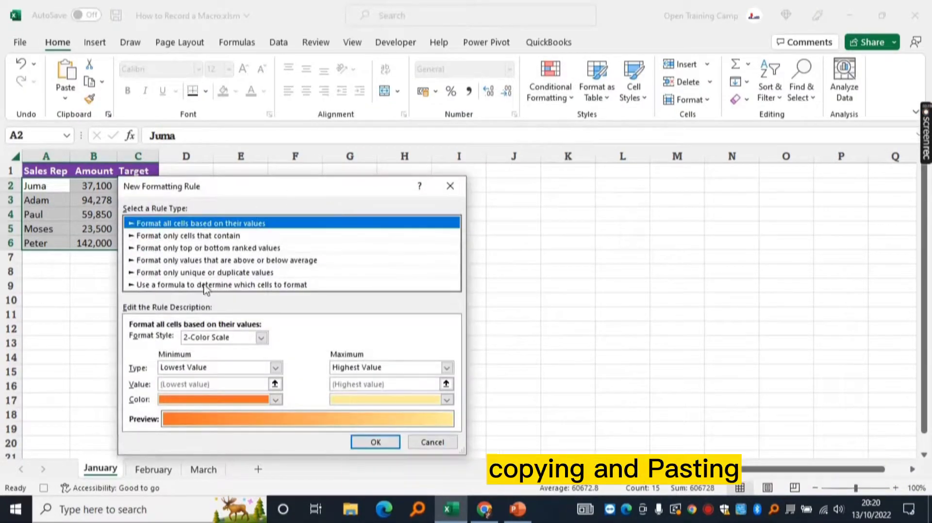
{"action": "left_click", "coordinate": [204, 286]}
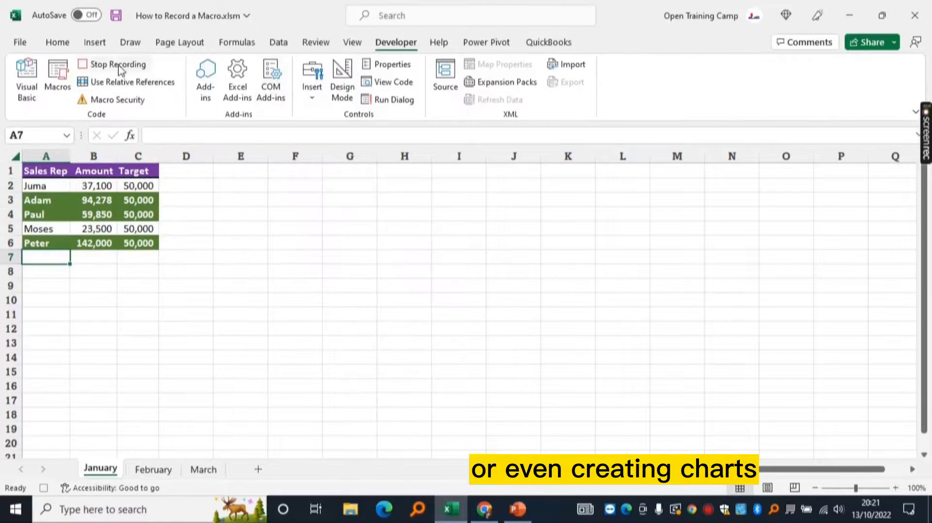
Step: Stop the macro recording and caption the January sheet's button "Highlight Value Above Target"
{"action": "left_click", "coordinate": [120, 68]}
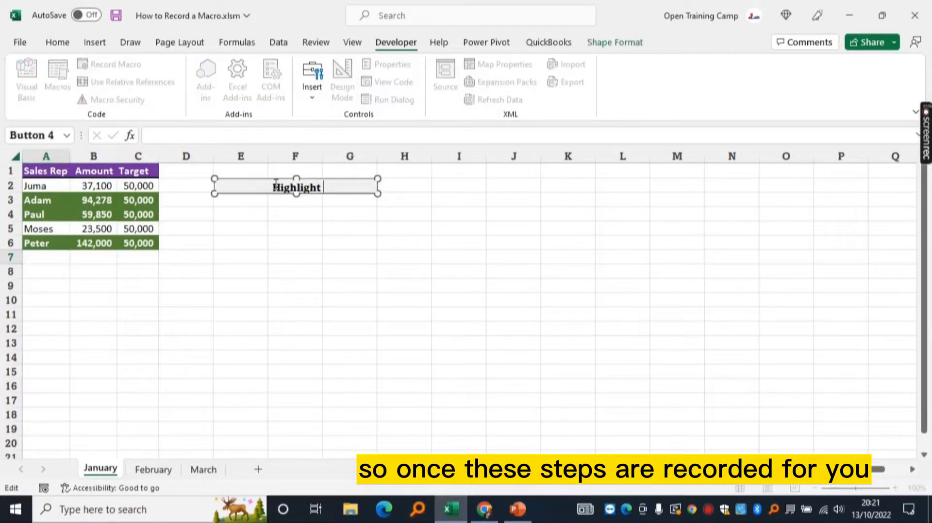
{"action": "type", "text": "Val"}
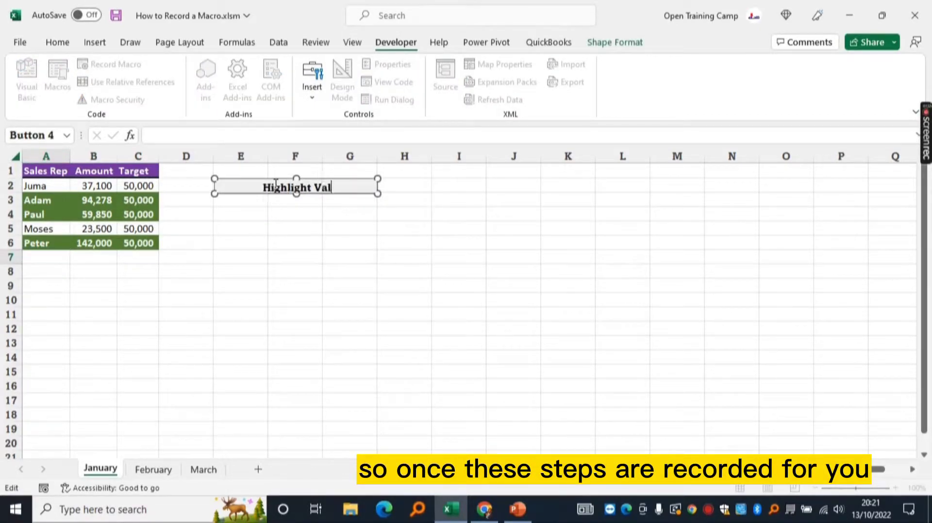
Step: Copy the "Highlight Value Above Target" button to cell E2 of the February sheet and run its macro there
{"action": "right_click", "coordinate": [349, 187]}
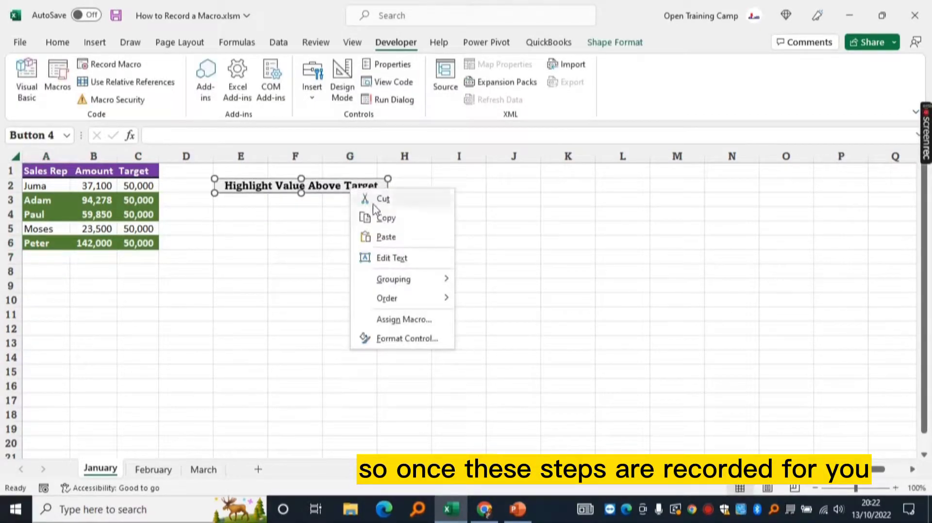
{"action": "key", "text": "Escape"}
{"action": "left_click", "coordinate": [153, 470]}
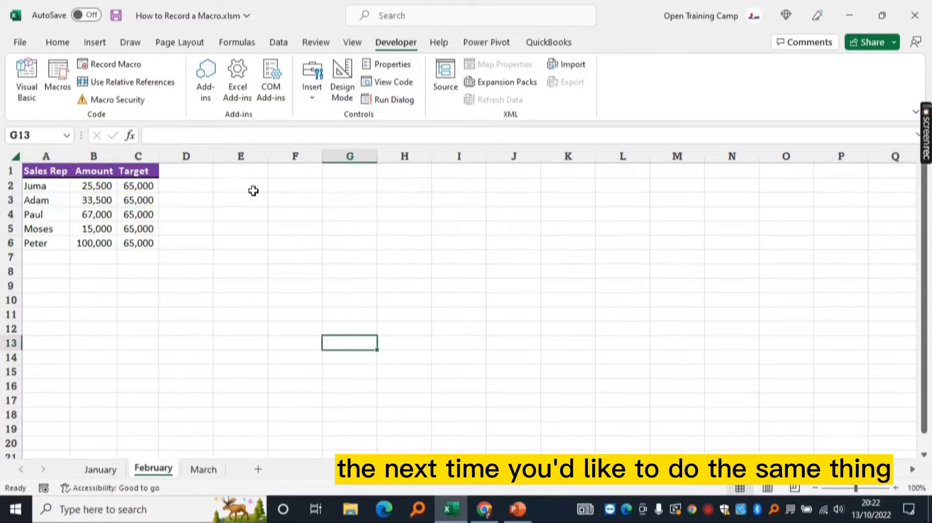
{"action": "left_click", "coordinate": [241, 183]}
{"action": "key", "text": "ctrl+v"}
{"action": "left_click", "coordinate": [306, 362]}
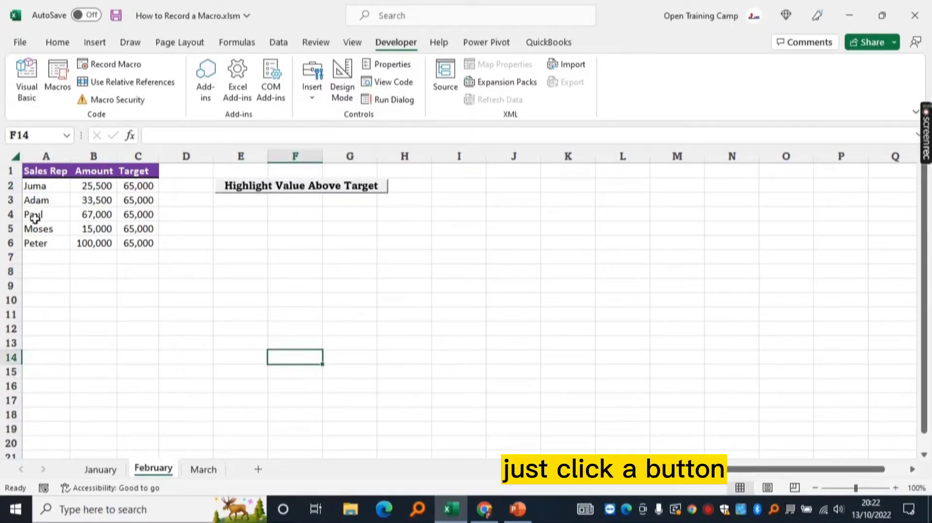
{"action": "left_click", "coordinate": [291, 188]}
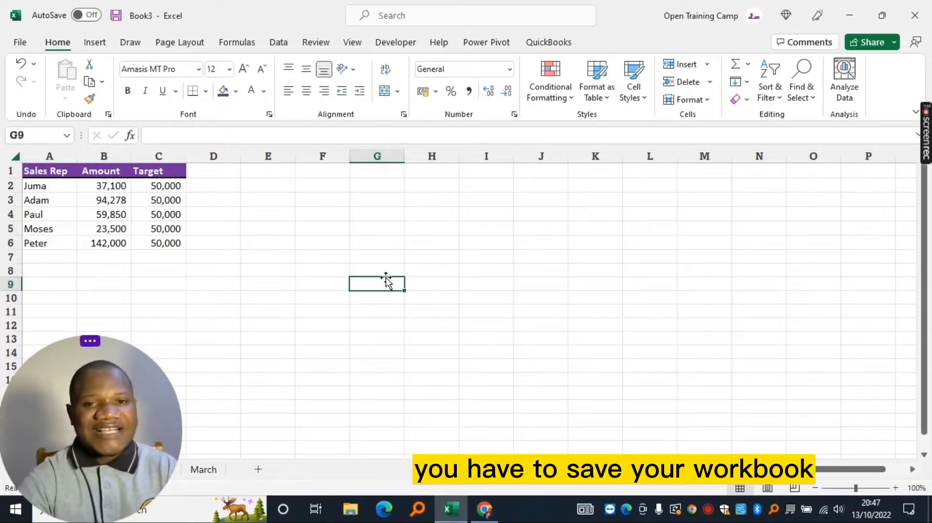
Step: Save the workbook to the Desktop as "First Macro" in the Excel Macro-Enabled Workbook (*.xlsm) format
{"action": "left_click", "coordinate": [23, 43]}
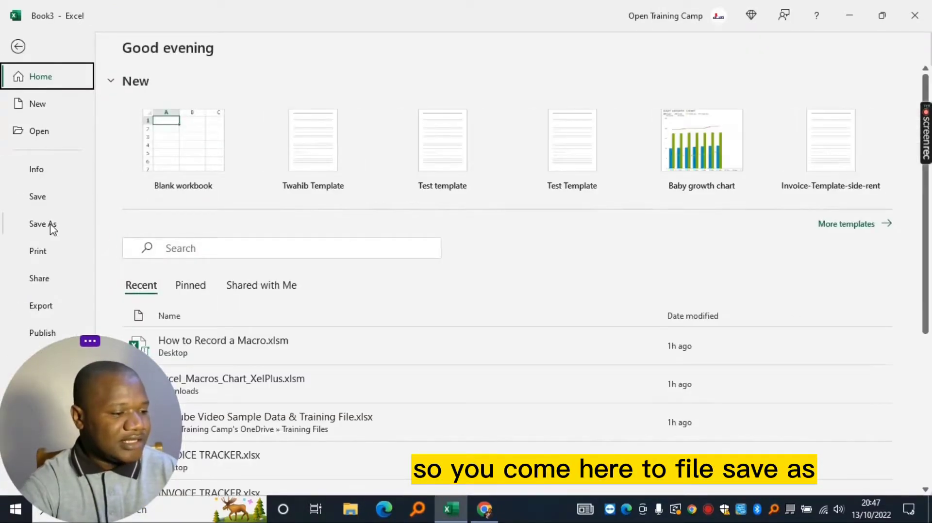
{"action": "left_click", "coordinate": [53, 228]}
{"action": "left_click", "coordinate": [54, 232]}
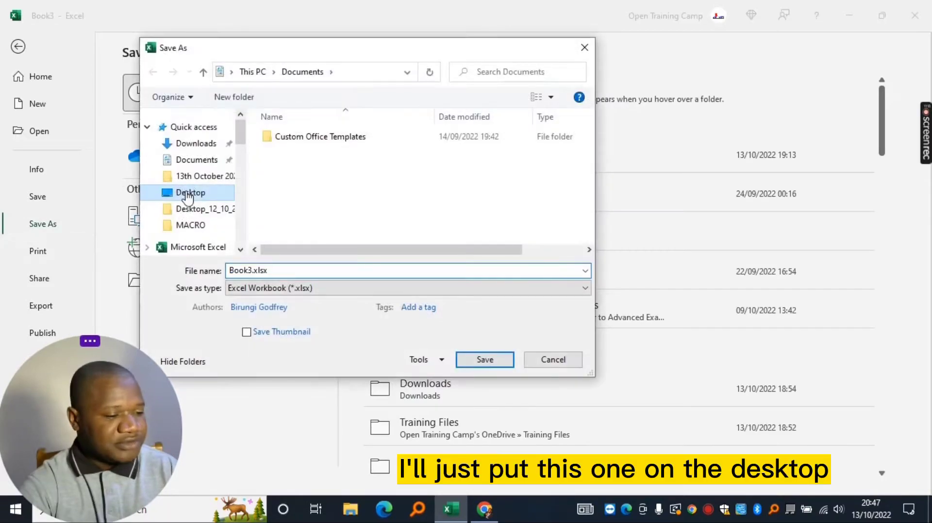
{"action": "left_click", "coordinate": [186, 192]}
{"action": "left_click", "coordinate": [294, 270]}
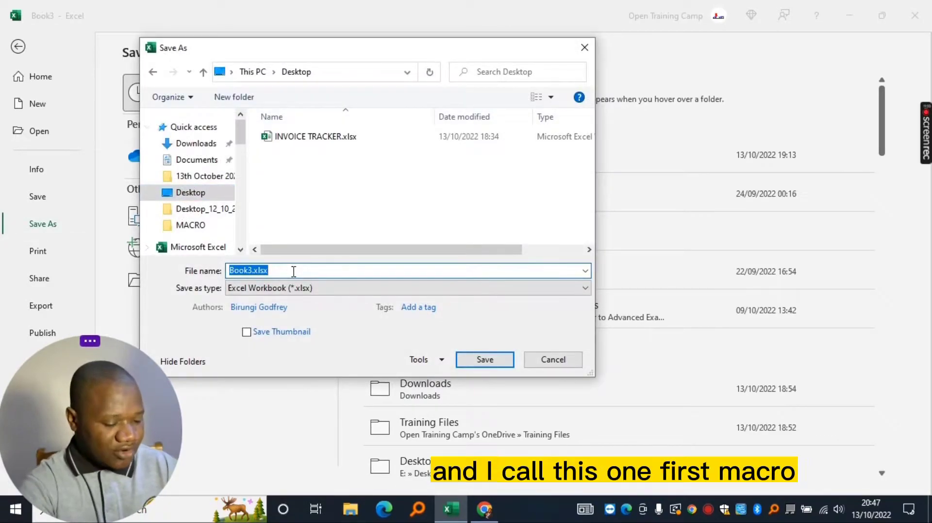
{"action": "type", "text": "First Macro"}
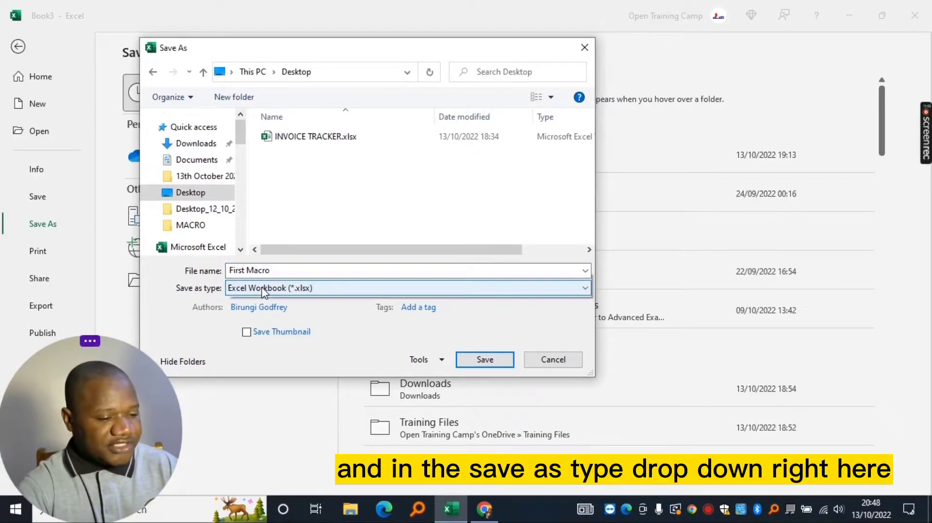
{"action": "left_click", "coordinate": [263, 289]}
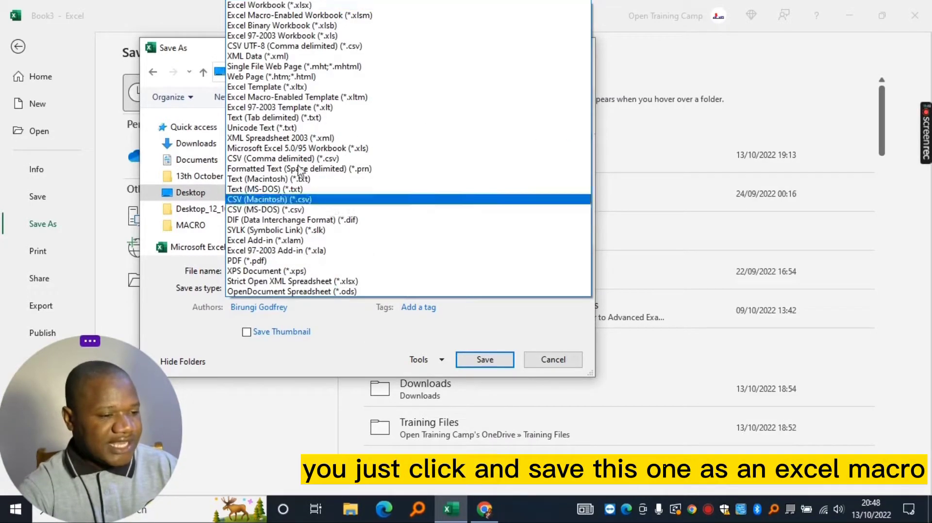
{"action": "left_click", "coordinate": [290, 15]}
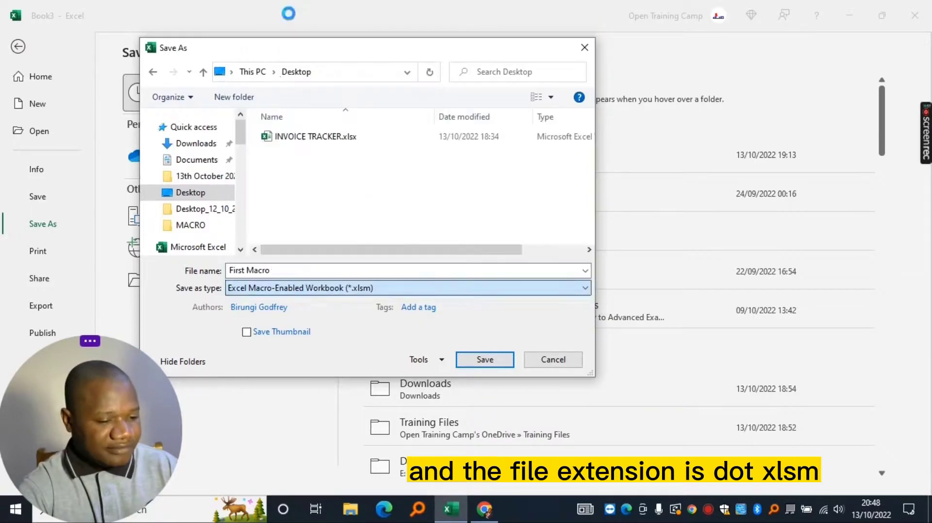
{"action": "left_click", "coordinate": [470, 358]}
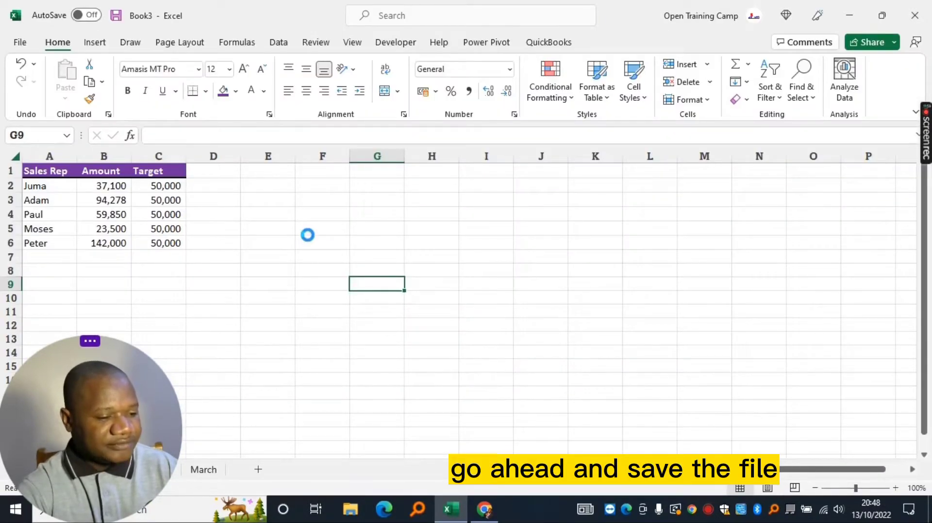
Step: Make sure Developer is enabled among the main tabs in the ribbon customization options, and display the Developer commands
{"action": "left_click", "coordinate": [396, 46]}
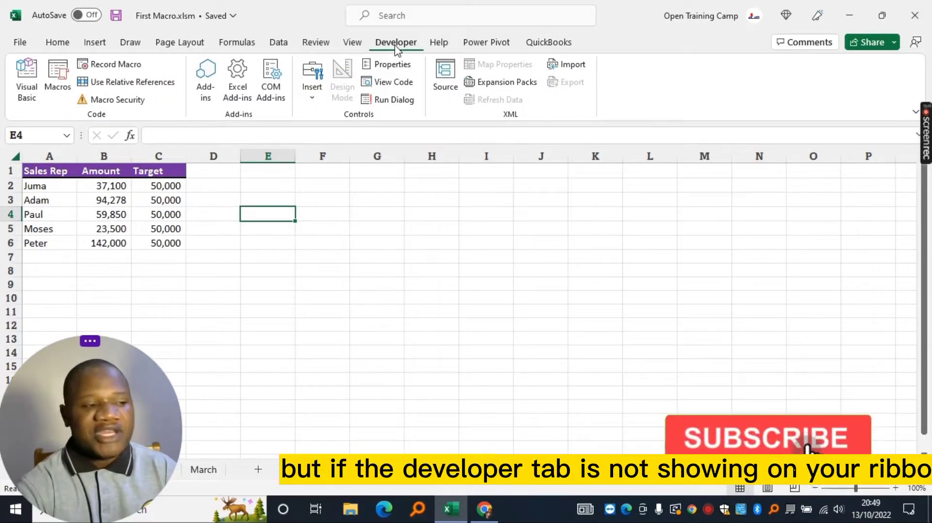
{"action": "left_click", "coordinate": [20, 42]}
{"action": "left_click", "coordinate": [19, 48]}
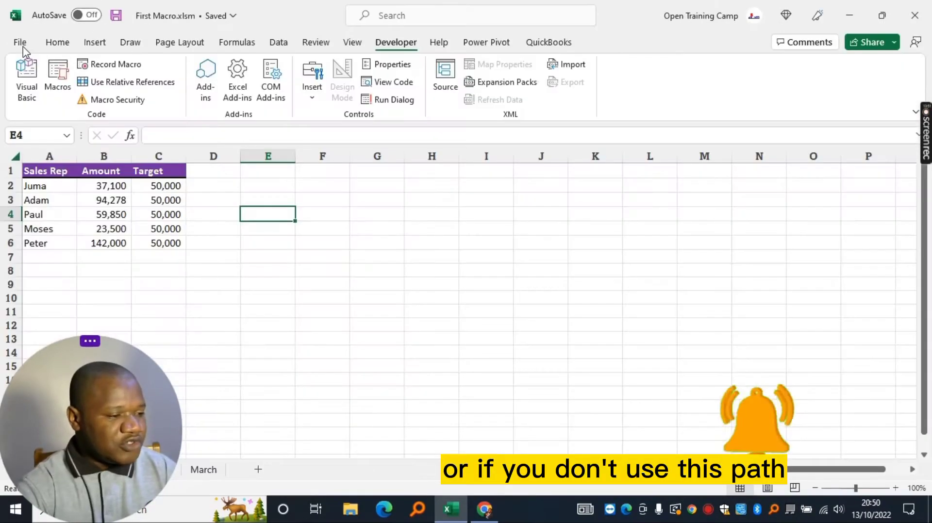
{"action": "right_click", "coordinate": [165, 114]}
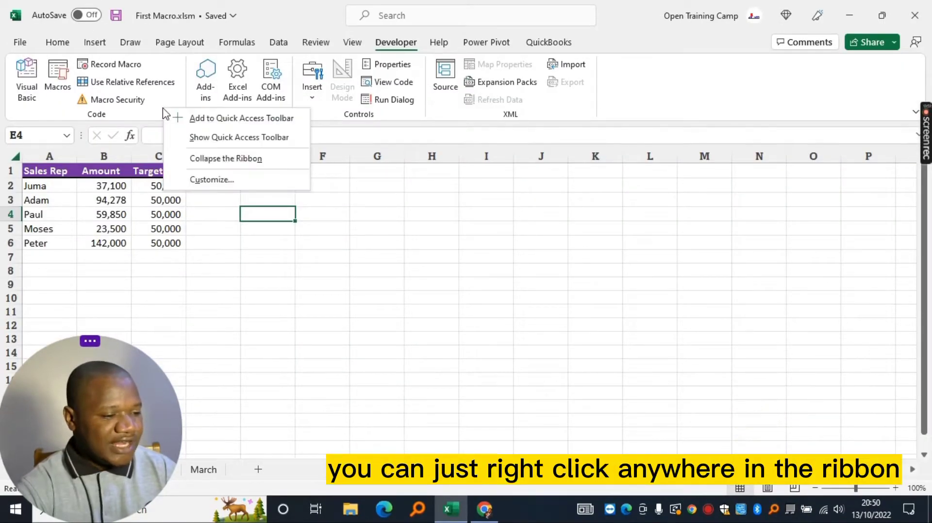
{"action": "left_click", "coordinate": [214, 186]}
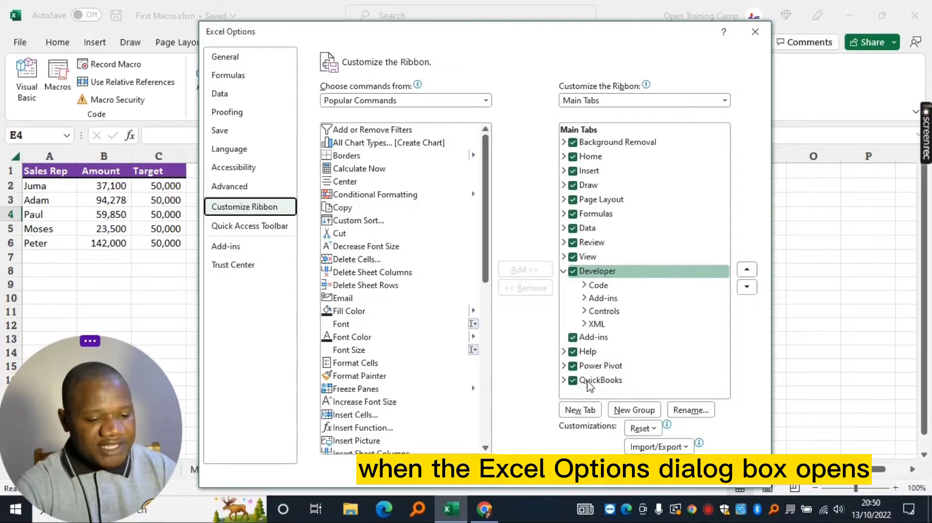
{"action": "left_click", "coordinate": [575, 272]}
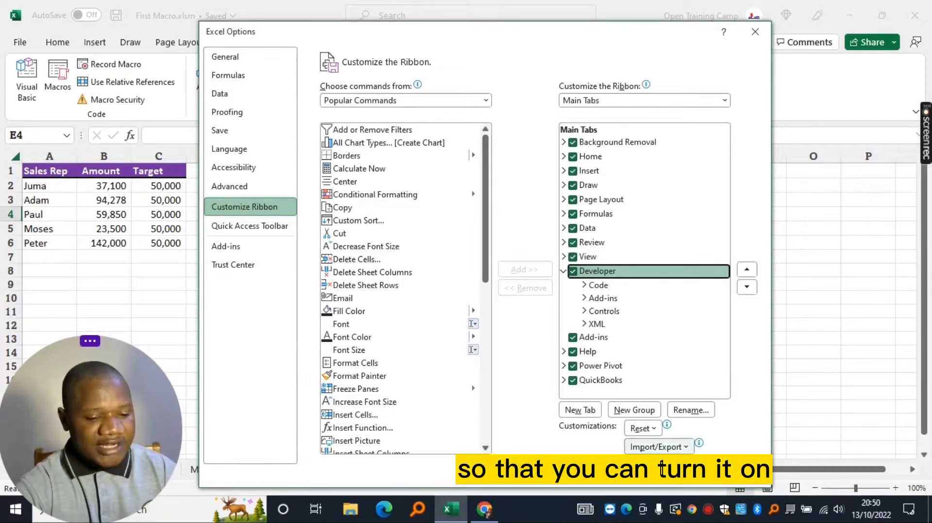
{"action": "left_click", "coordinate": [680, 474]}
{"action": "left_click", "coordinate": [57, 43]}
{"action": "left_click", "coordinate": [396, 45]}
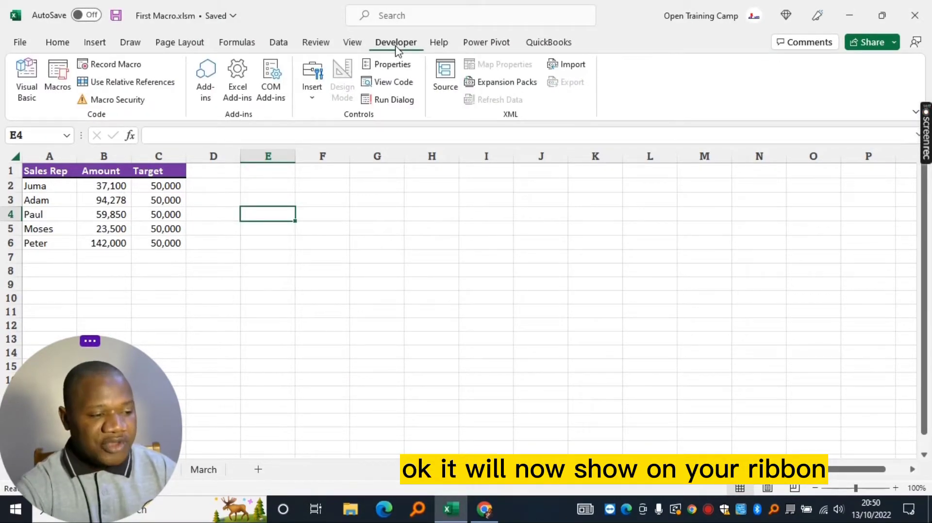
Step: Start recording a new macro named Highlight, stored in This Workbook
{"action": "left_click", "coordinate": [98, 68]}
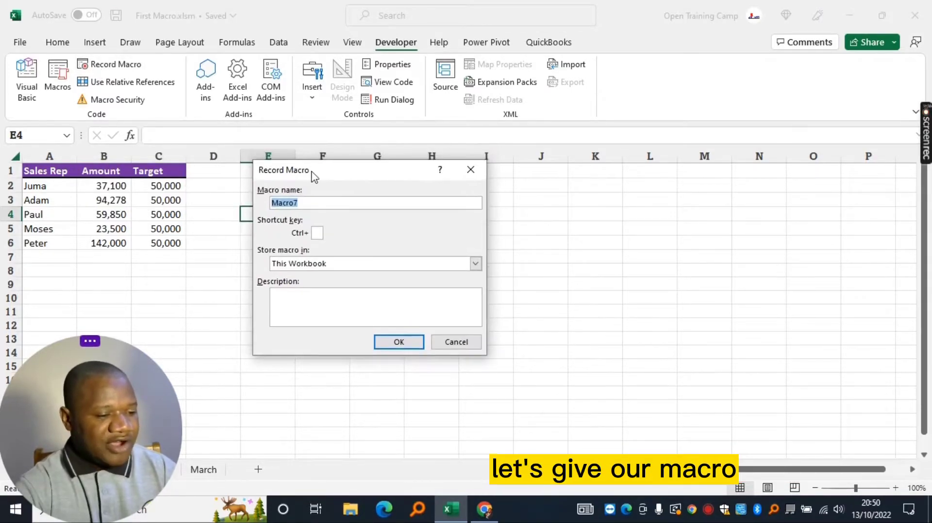
{"action": "left_click_drag", "start_coordinate": [315, 176], "coordinate": [313, 182]}
{"action": "type", "text": "Hi"}
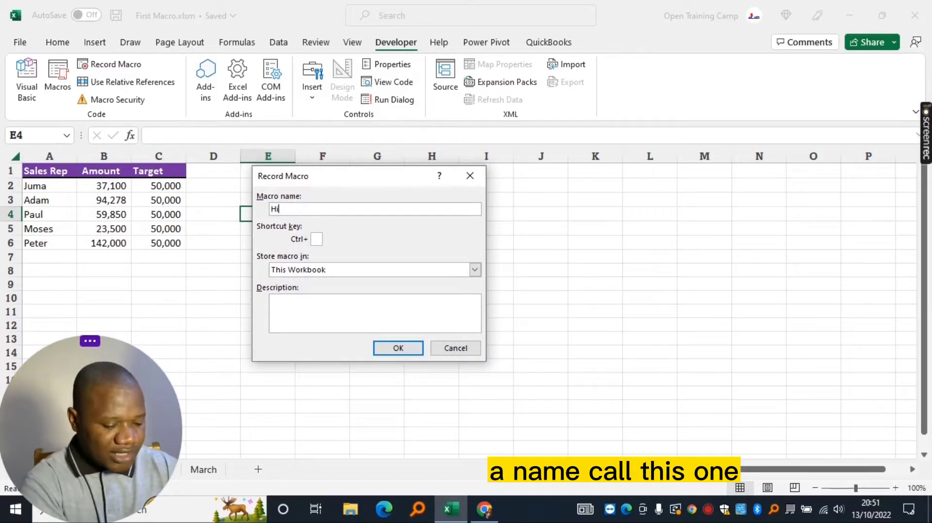
{"action": "type", "text": "ghligh"}
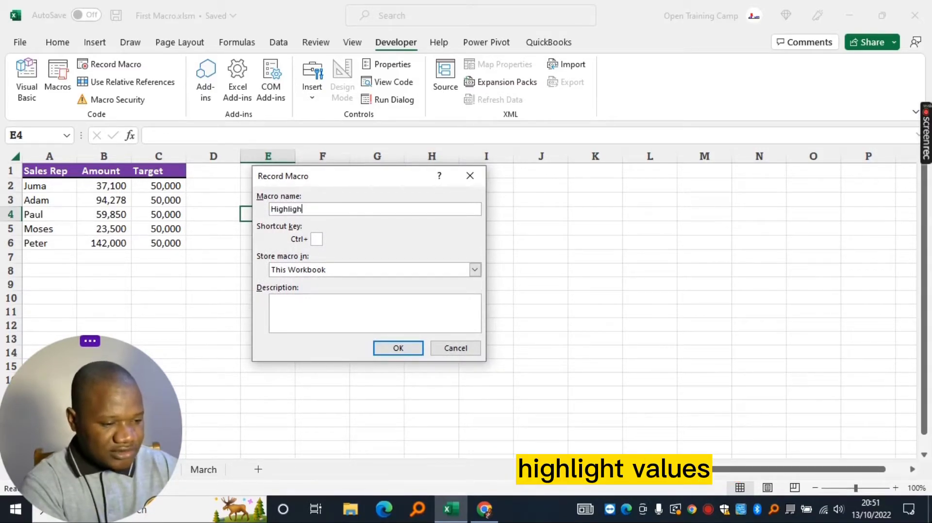
{"action": "type", "text": "t"}
{"action": "key", "text": "Return"}
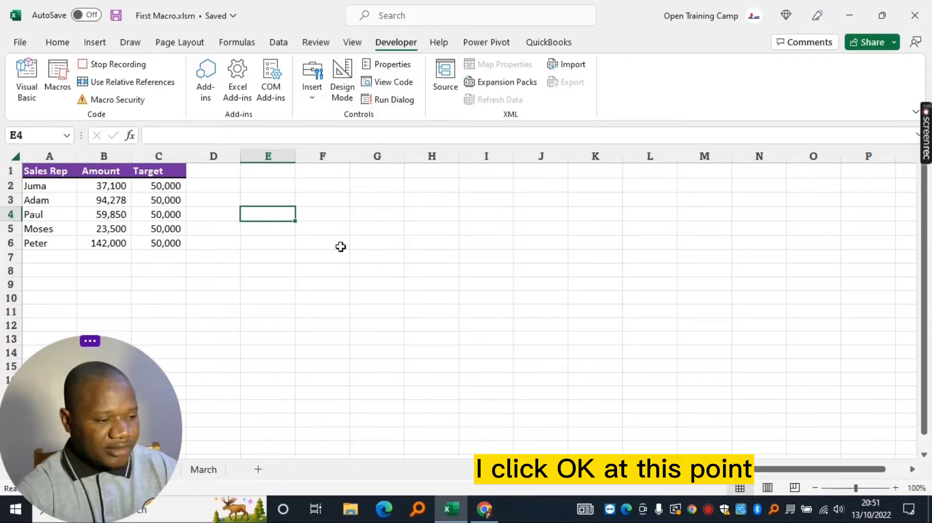
{"action": "left_click", "coordinate": [377, 298]}
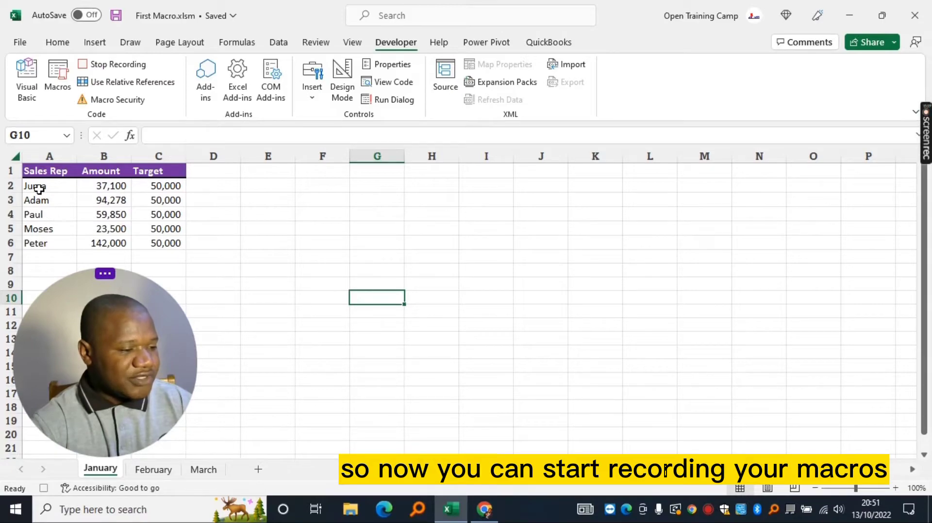
Step: Create a conditional formatting rule for A2:C6 on the January sheet that uses a formula to determine which cells to format
{"action": "left_click_drag", "start_coordinate": [38, 190], "coordinate": [176, 245]}
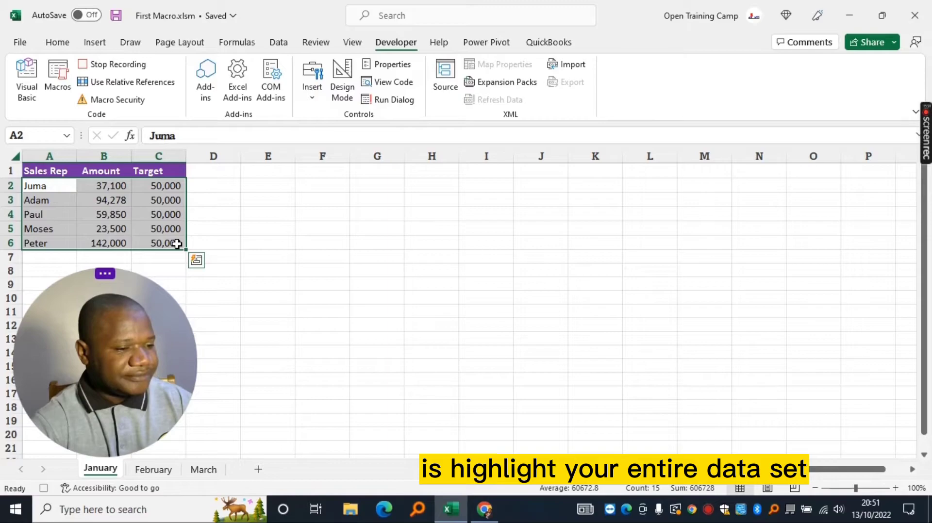
{"action": "left_click", "coordinate": [57, 42]}
{"action": "left_click", "coordinate": [546, 93]}
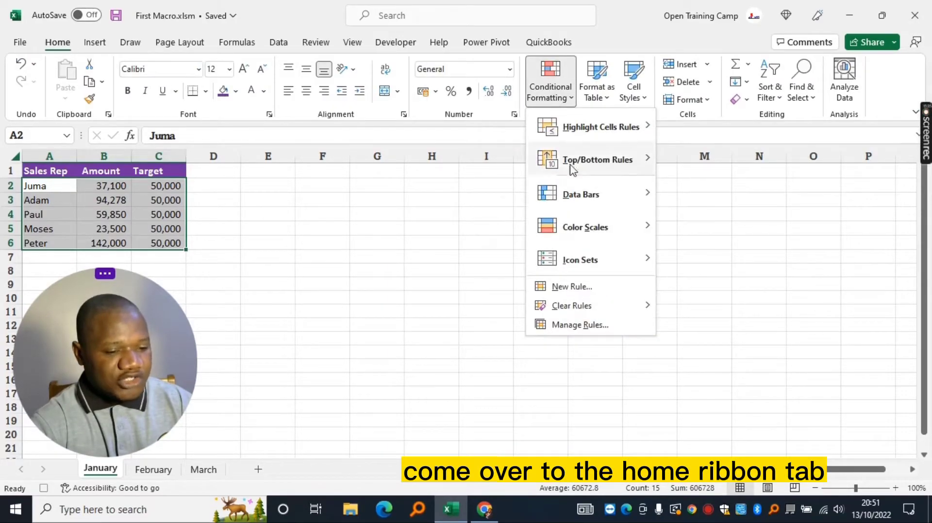
{"action": "left_click", "coordinate": [573, 288]}
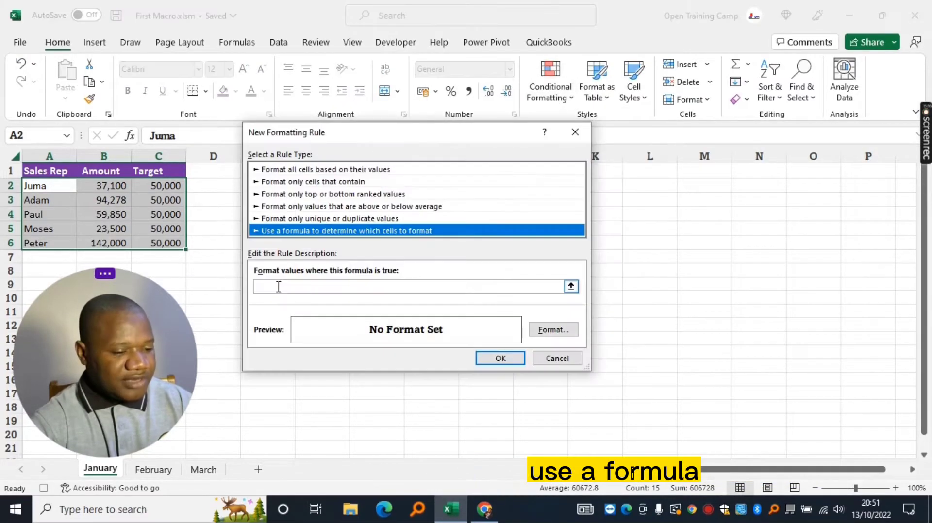
Step: Enter =$B2>$C2 as the rule formula, keeping only the column references absolute
{"action": "left_click", "coordinate": [278, 286]}
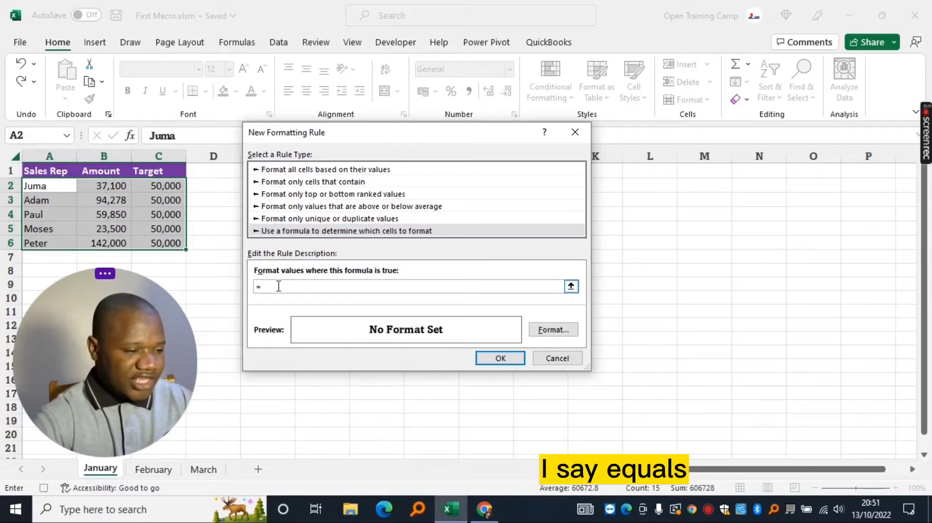
{"action": "left_click", "coordinate": [105, 188]}
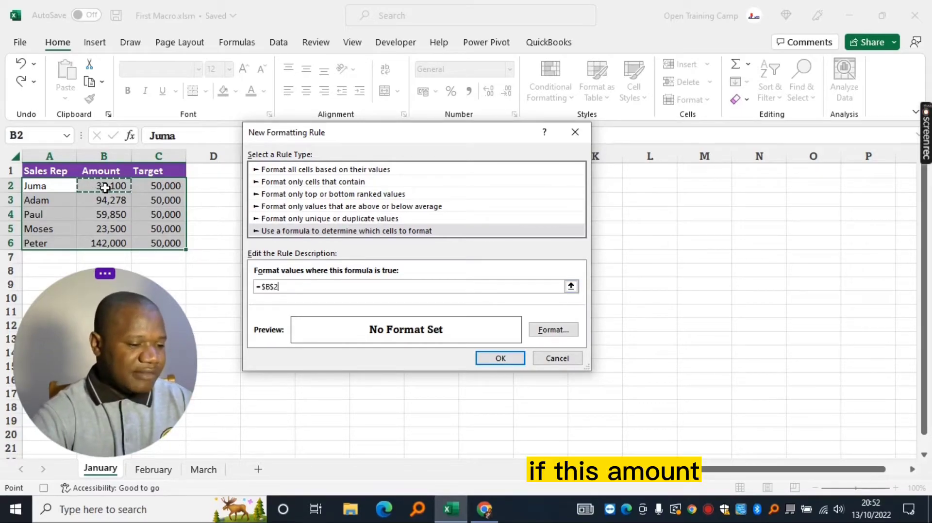
{"action": "key", "text": "F4"}
{"action": "key", "text": "F4"}
{"action": "type", "text": ">"}
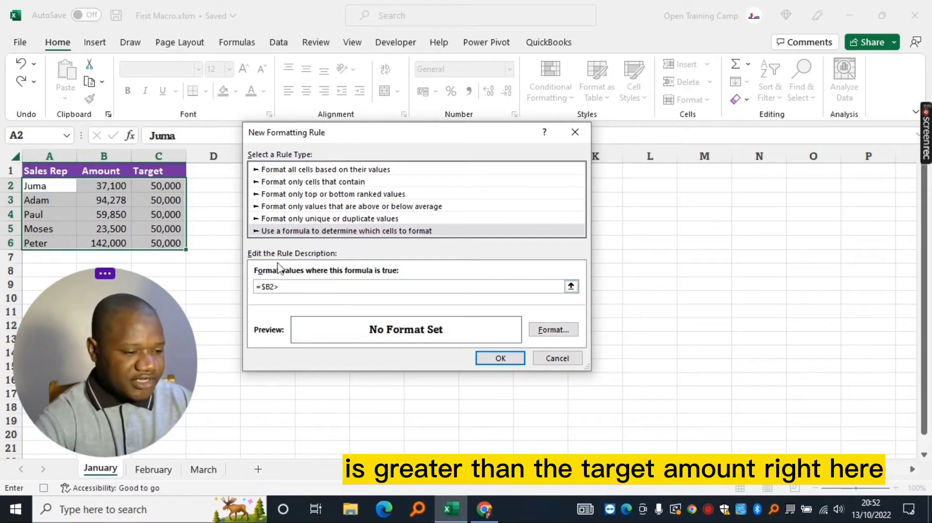
{"action": "left_click", "coordinate": [164, 188]}
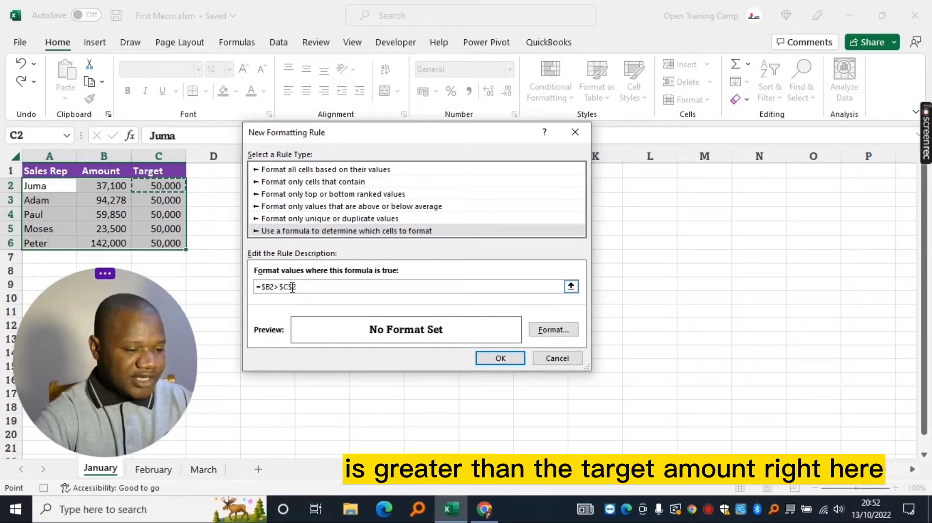
{"action": "key", "text": "F4"}
{"action": "key", "text": "F4"}
Step: Give the rule a dark green fill with bold white font and apply it to the selected range
{"action": "left_click", "coordinate": [546, 333]}
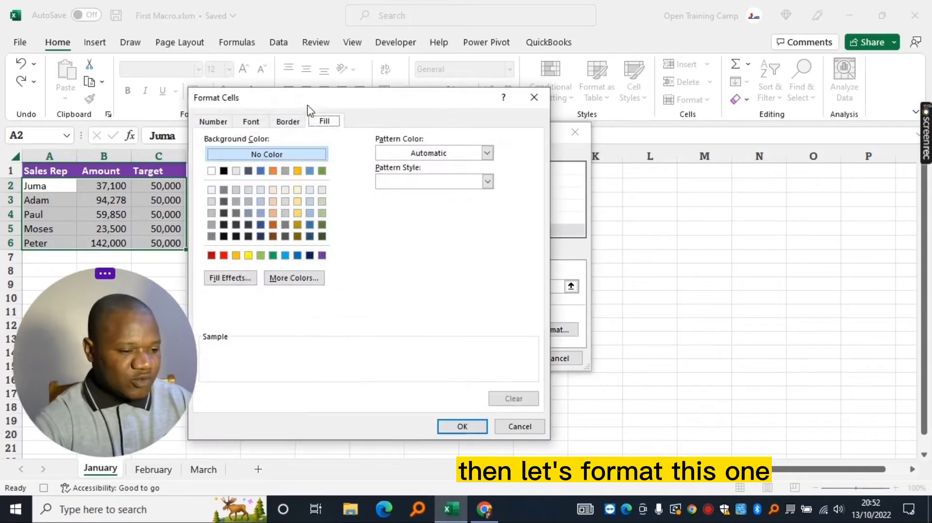
{"action": "left_click", "coordinate": [322, 225]}
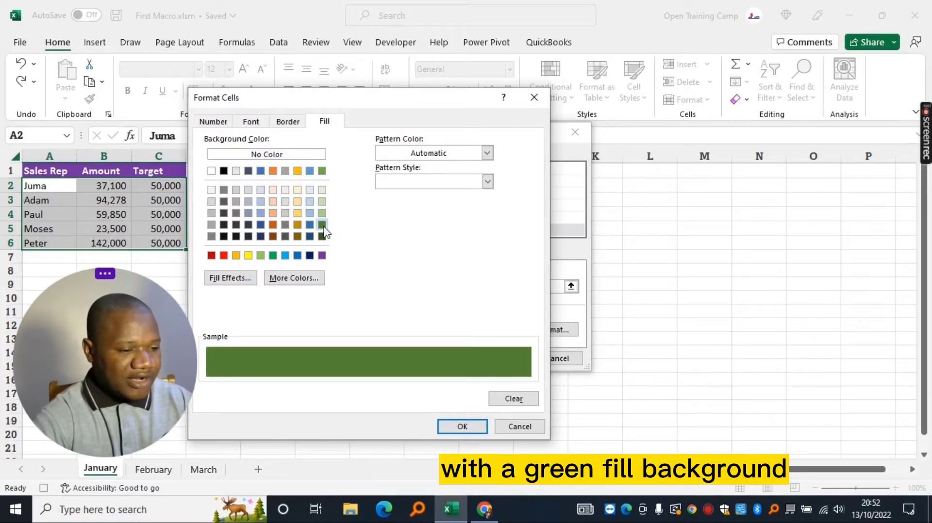
{"action": "left_click", "coordinate": [251, 122]}
{"action": "left_click", "coordinate": [396, 182]}
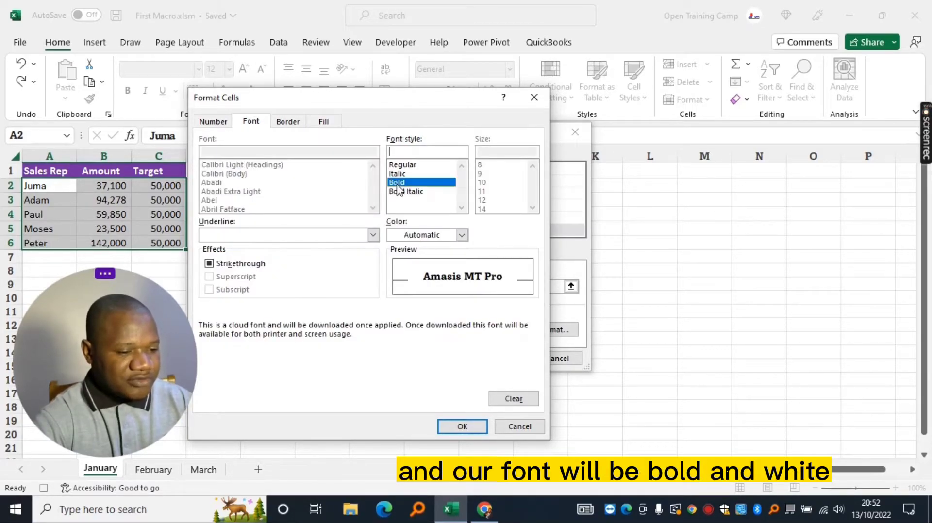
{"action": "left_click", "coordinate": [462, 235]}
{"action": "left_click", "coordinate": [395, 293]}
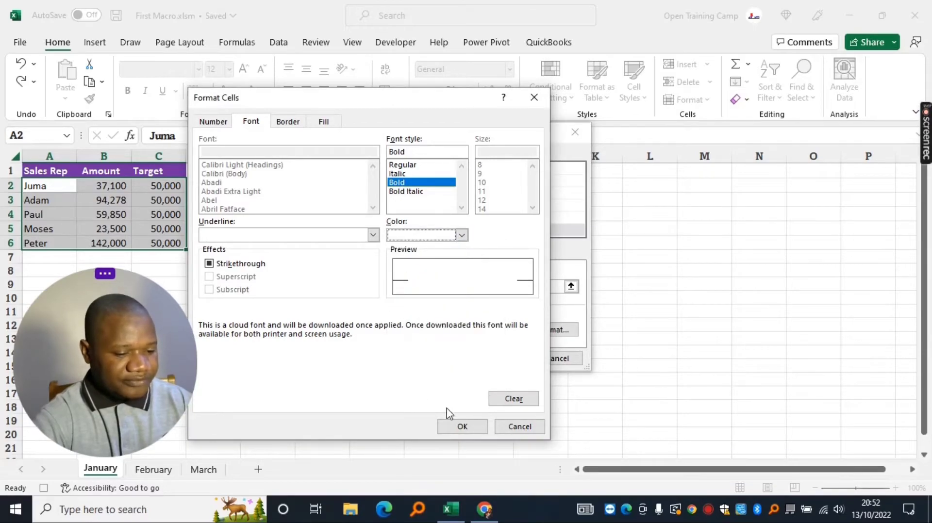
{"action": "left_click", "coordinate": [462, 427]}
{"action": "left_click", "coordinate": [501, 358]}
Step: Select cell B3 on the January sheet and stop recording the macro
{"action": "left_click", "coordinate": [81, 202]}
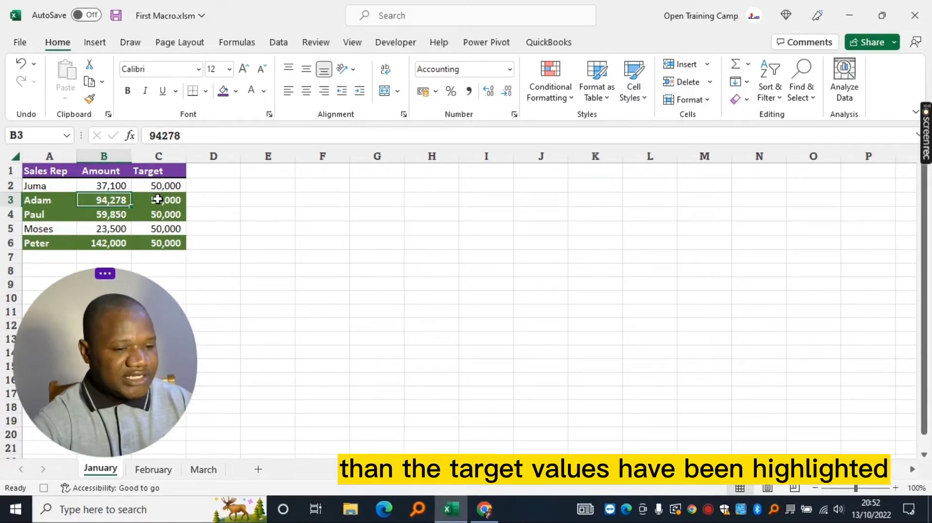
{"action": "left_click", "coordinate": [395, 42]}
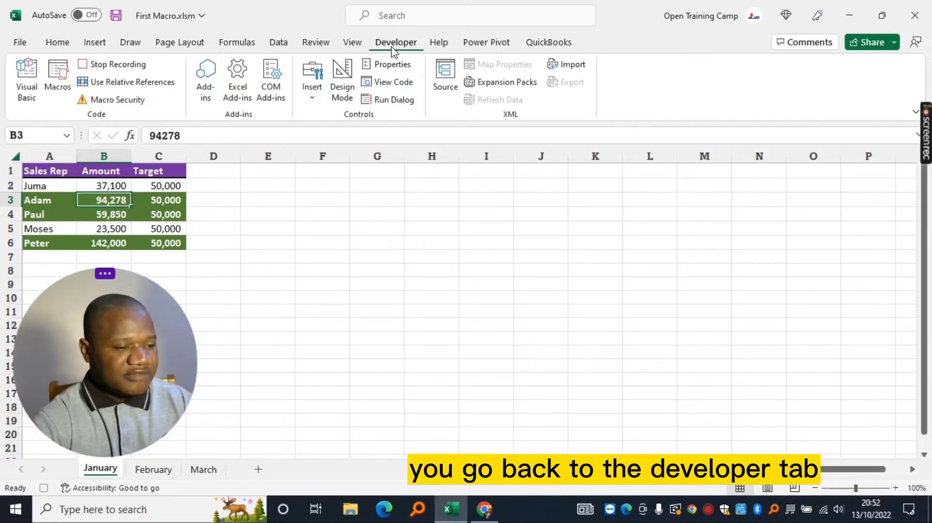
{"action": "left_click", "coordinate": [111, 67]}
{"action": "left_click", "coordinate": [383, 393]}
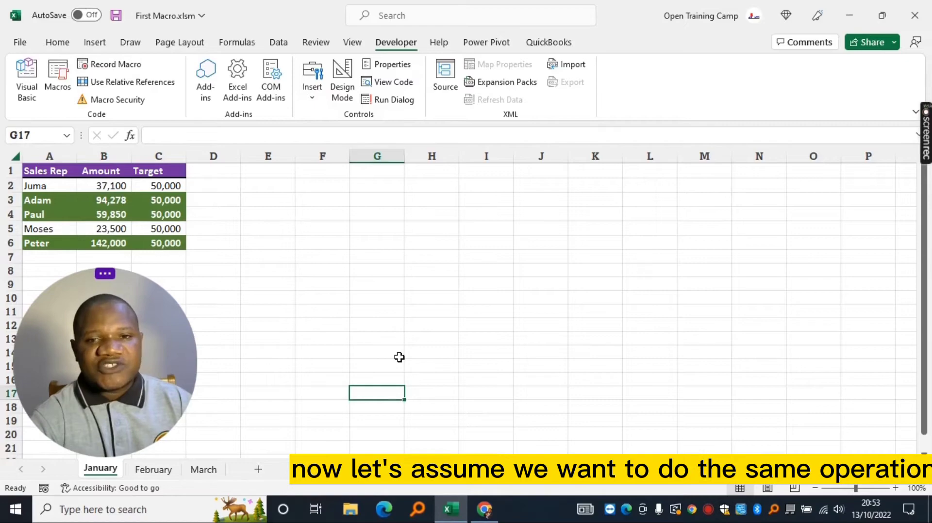
Step: Draw a form control button around E2:F3 on the February sheet and assign the Highlight_Values macro to it
{"action": "left_click", "coordinate": [153, 469]}
{"action": "left_click", "coordinate": [247, 268]}
{"action": "left_click_drag", "start_coordinate": [58, 186], "coordinate": [166, 242]}
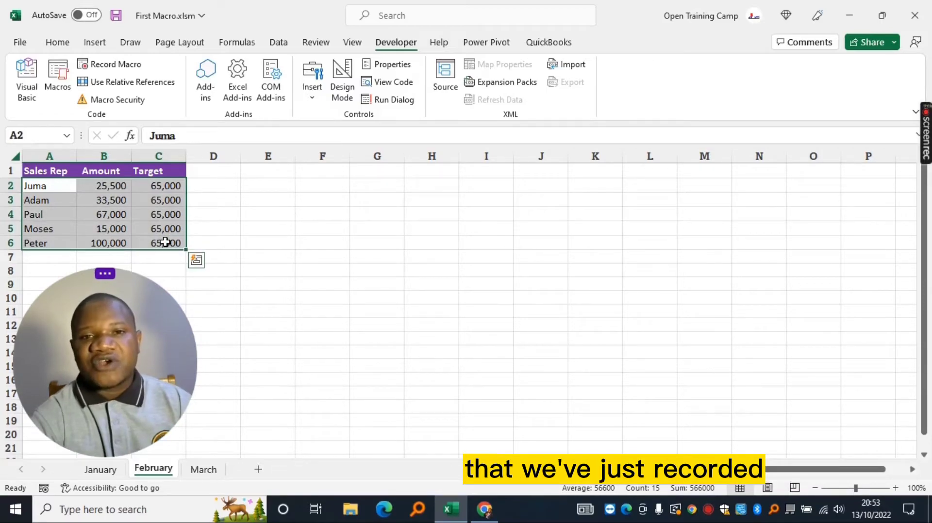
{"action": "left_click", "coordinate": [249, 215]}
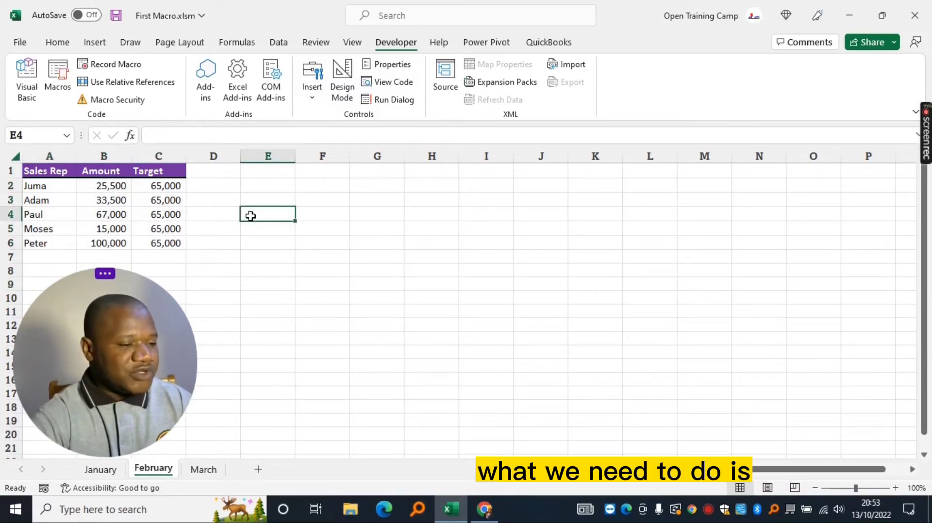
{"action": "left_click", "coordinate": [312, 99]}
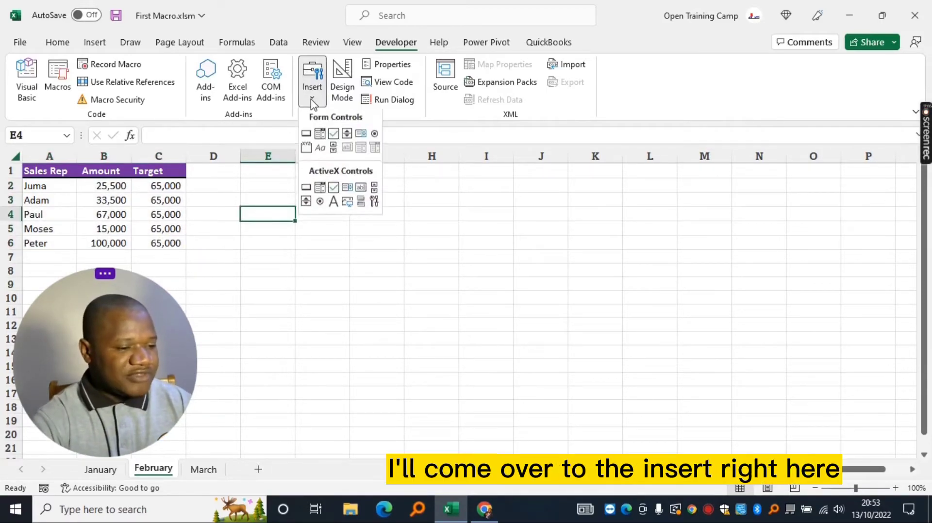
{"action": "left_click", "coordinate": [306, 136]}
{"action": "left_click_drag", "start_coordinate": [244, 181], "coordinate": [296, 199]}
{"action": "left_click", "coordinate": [323, 156]}
{"action": "left_click", "coordinate": [456, 333]}
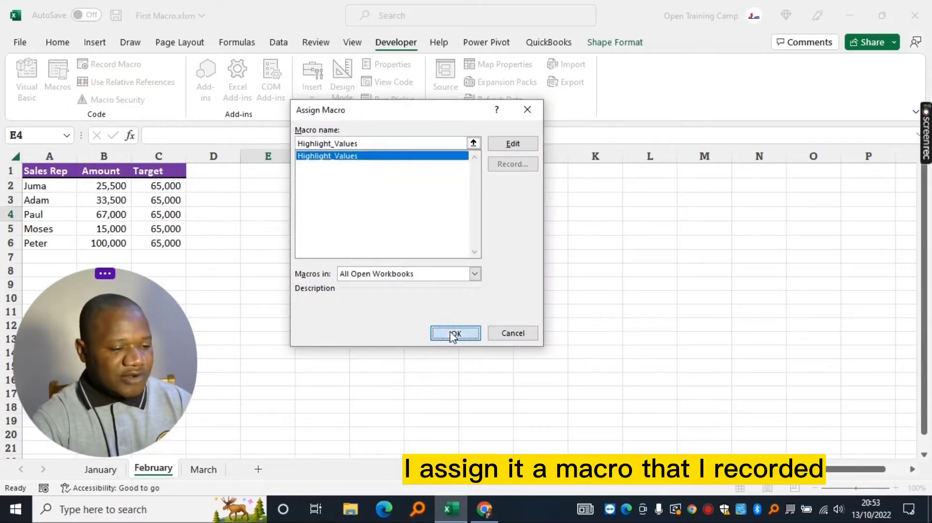
Step: Replace the button's label with "Highlight Values Above Target"
{"action": "left_click", "coordinate": [277, 195]}
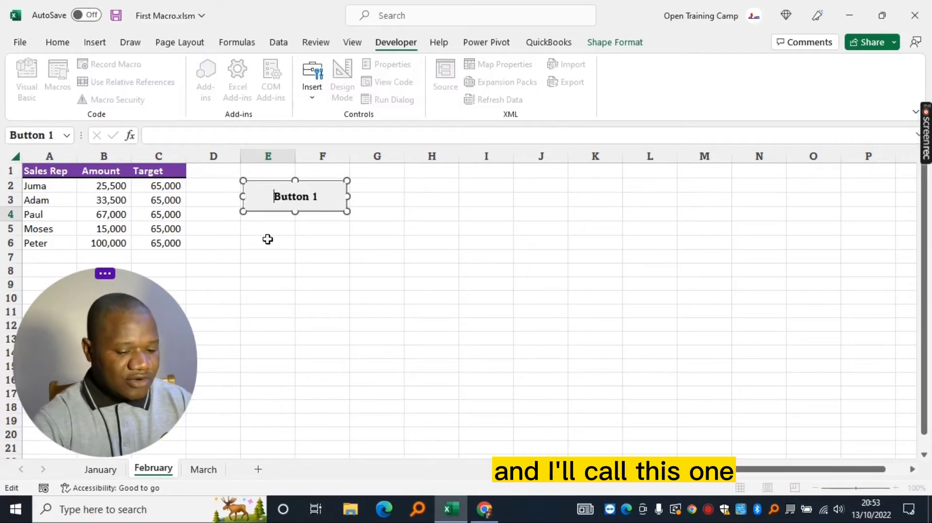
{"action": "key", "text": "shift+Right"}
{"action": "key", "text": "Delete"}
{"action": "key", "text": "Delete"}
{"action": "key", "text": "Delete"}
{"action": "key", "text": "Delete"}
{"action": "key", "text": "Delete"}
{"action": "key", "text": "Delete"}
{"action": "key", "text": "Delete"}
{"action": "key", "text": "Delete"}
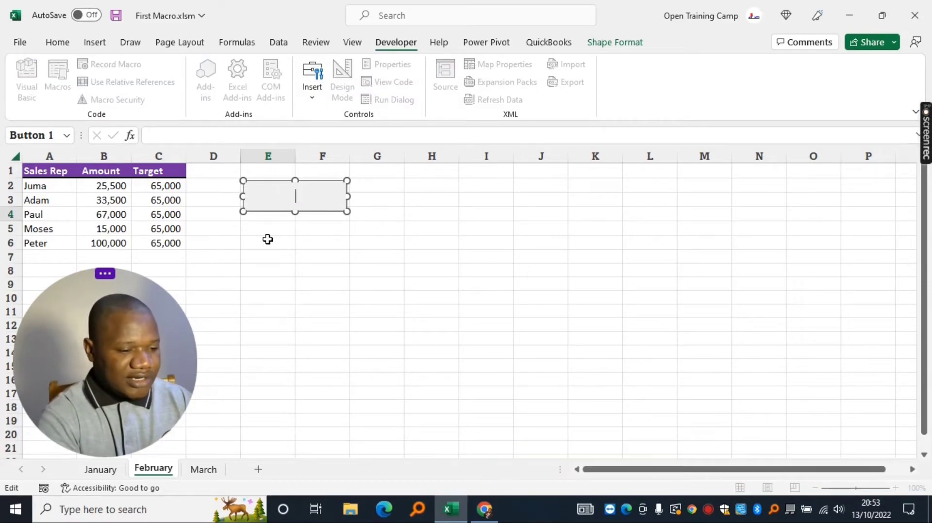
{"action": "type", "text": "Highl"}
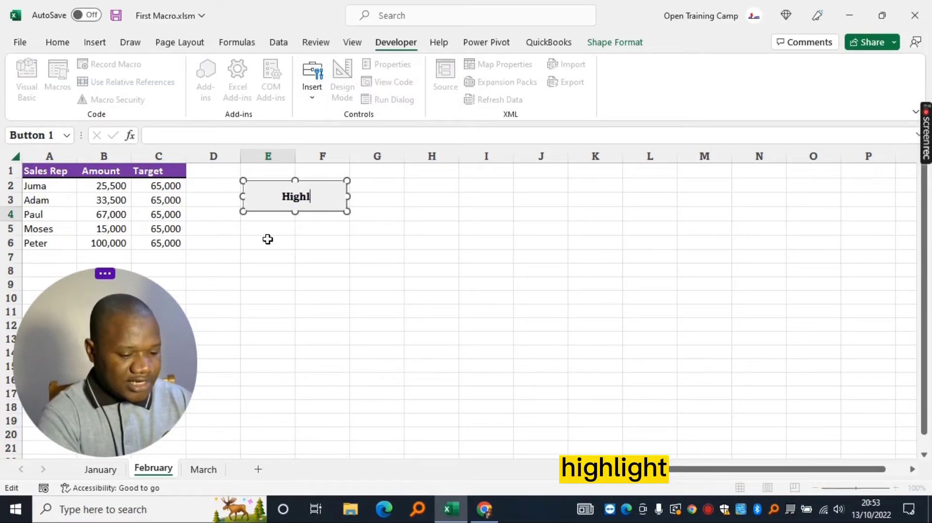
{"action": "type", "text": "ight Valu"}
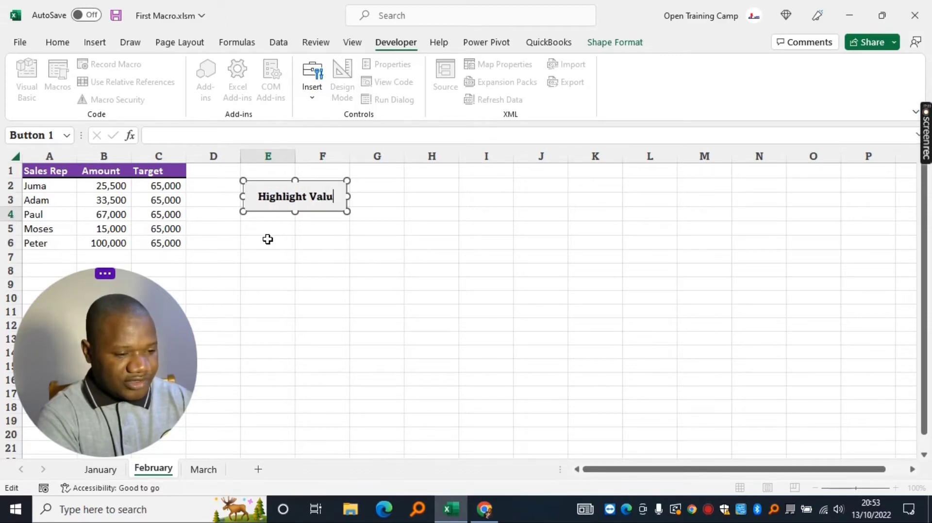
{"action": "type", "text": "es Abov"}
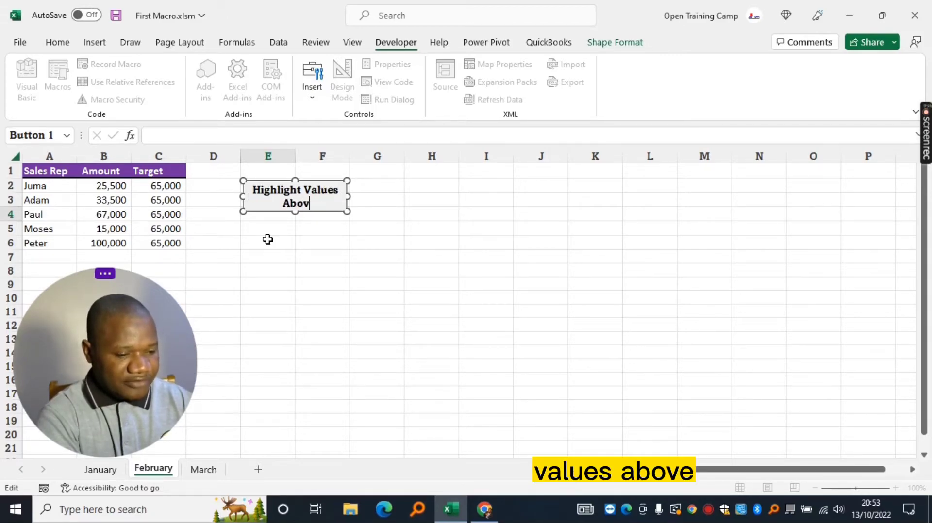
{"action": "type", "text": "e Ta"}
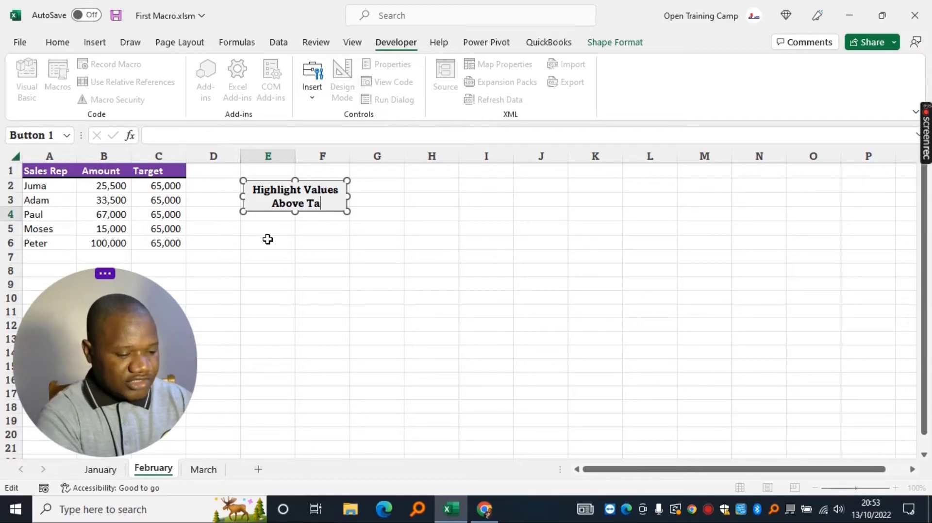
{"action": "type", "text": "eget"}
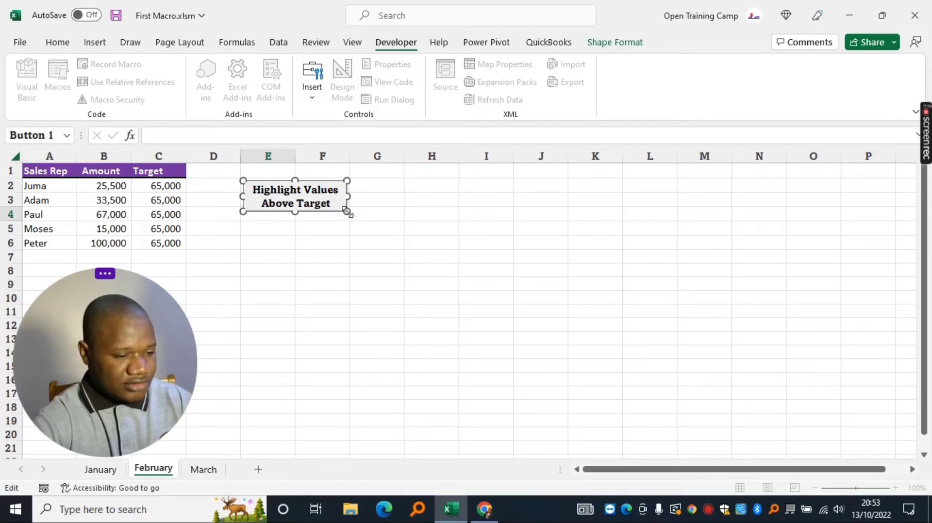
Step: Make the button slightly taller and run its macro on the February data
{"action": "left_click_drag", "start_coordinate": [348, 211], "coordinate": [347, 223]}
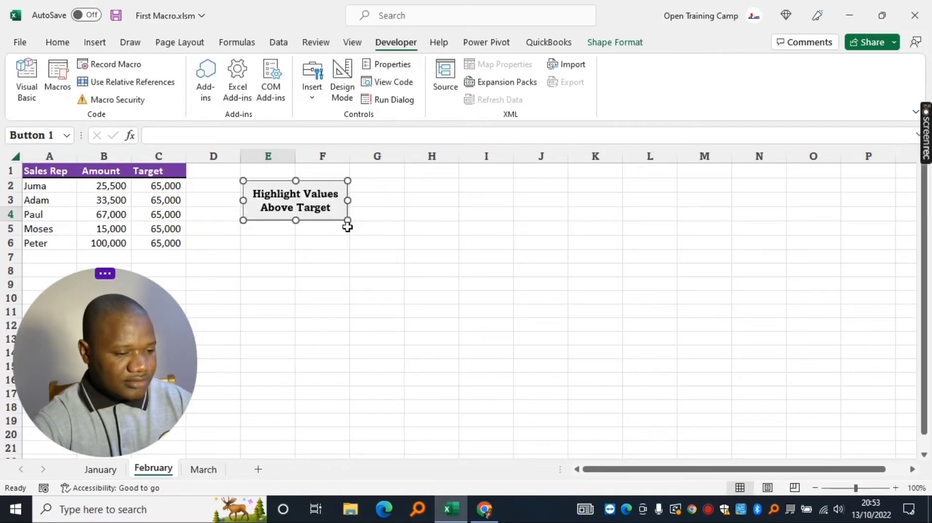
{"action": "left_click", "coordinate": [352, 298]}
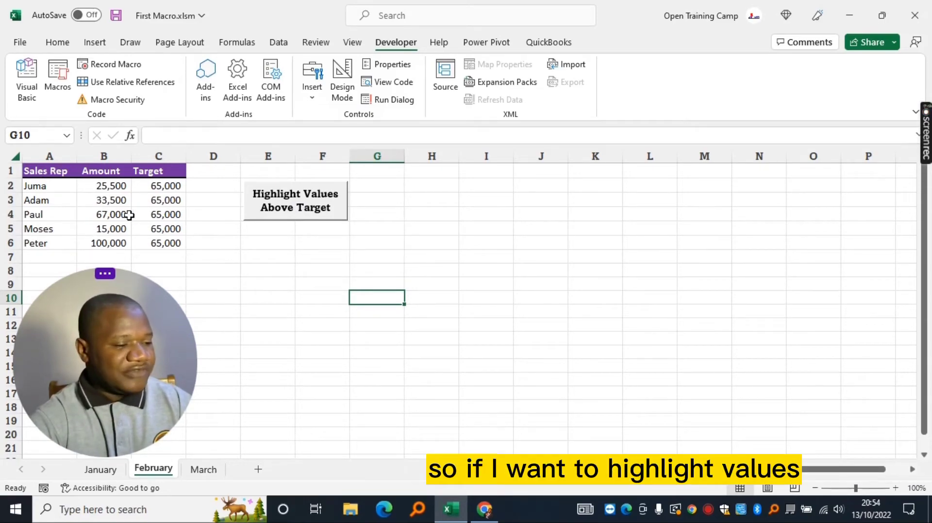
{"action": "left_click", "coordinate": [292, 206]}
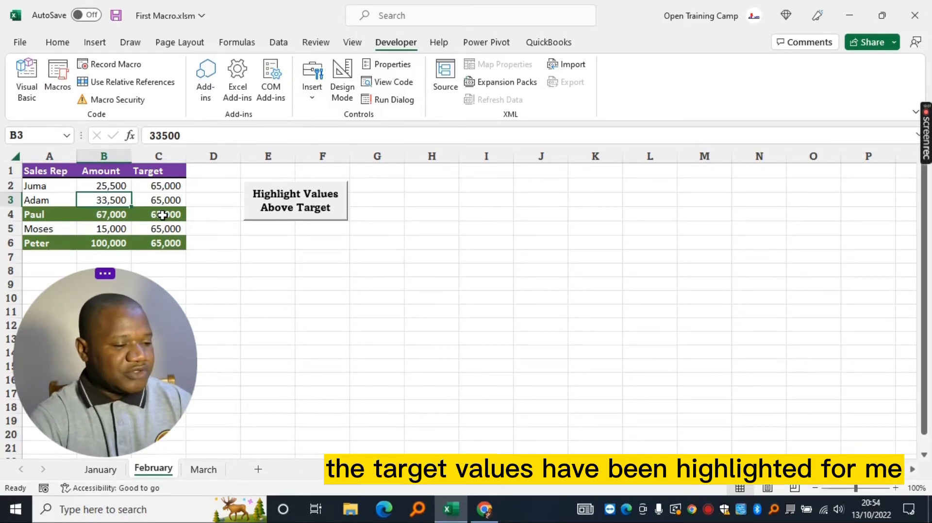
Step: Copy the macro button to cell E2 of the March sheet and run it on that sheet's data
{"action": "right_click", "coordinate": [317, 206]}
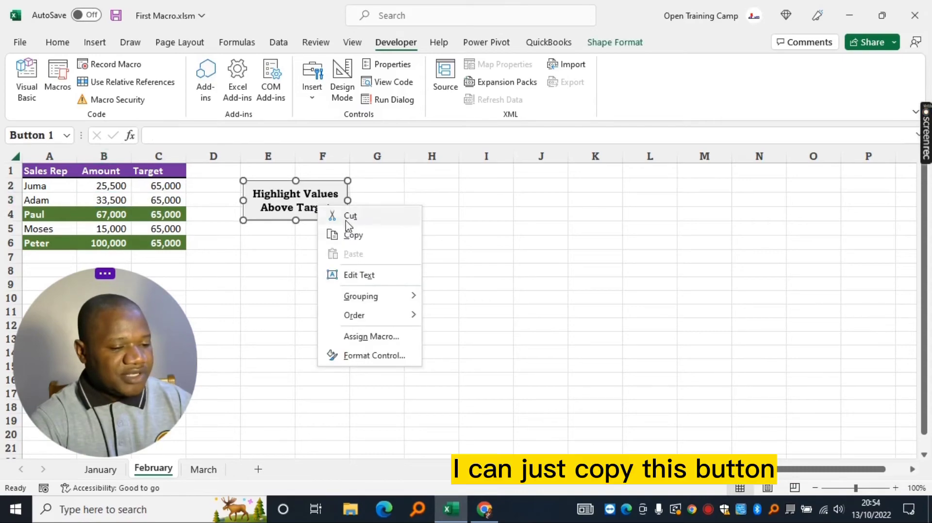
{"action": "left_click", "coordinate": [355, 236]}
{"action": "left_click", "coordinate": [202, 470]}
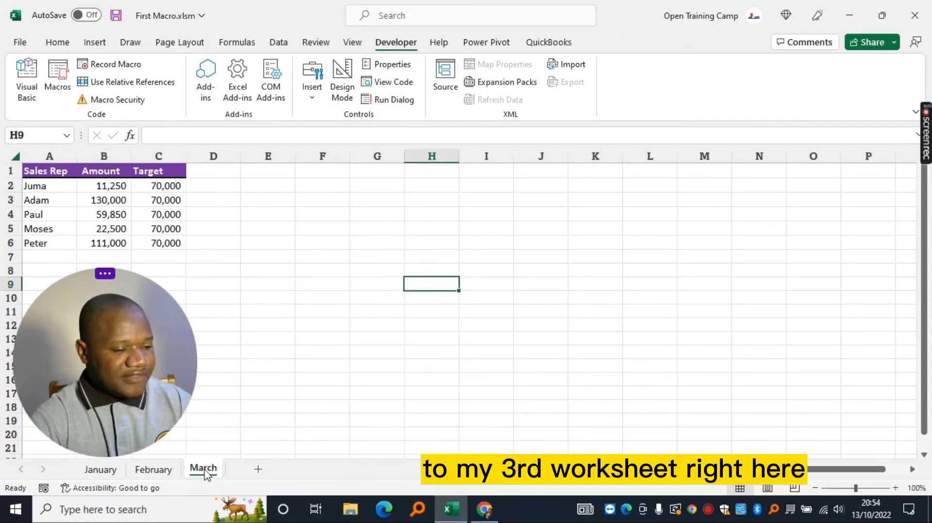
{"action": "left_click", "coordinate": [257, 187]}
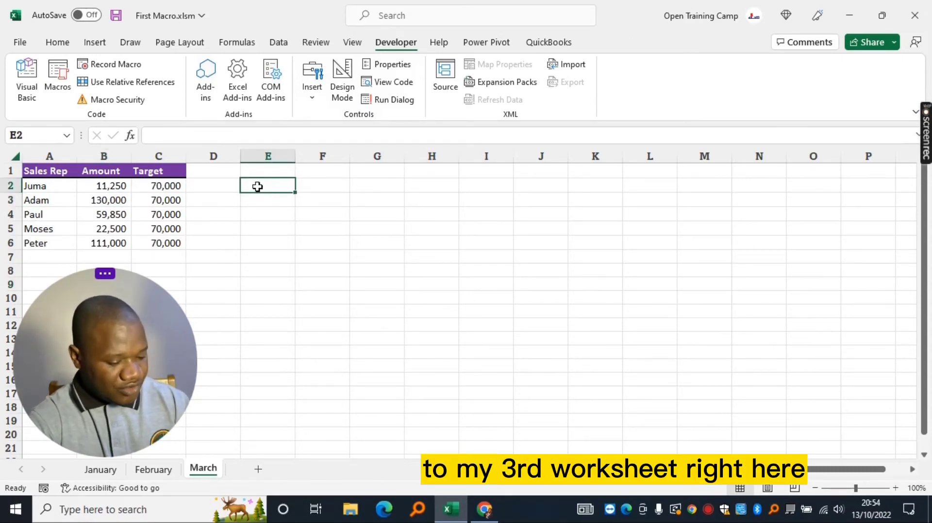
{"action": "key", "text": "ctrl+v"}
{"action": "left_click", "coordinate": [281, 270]}
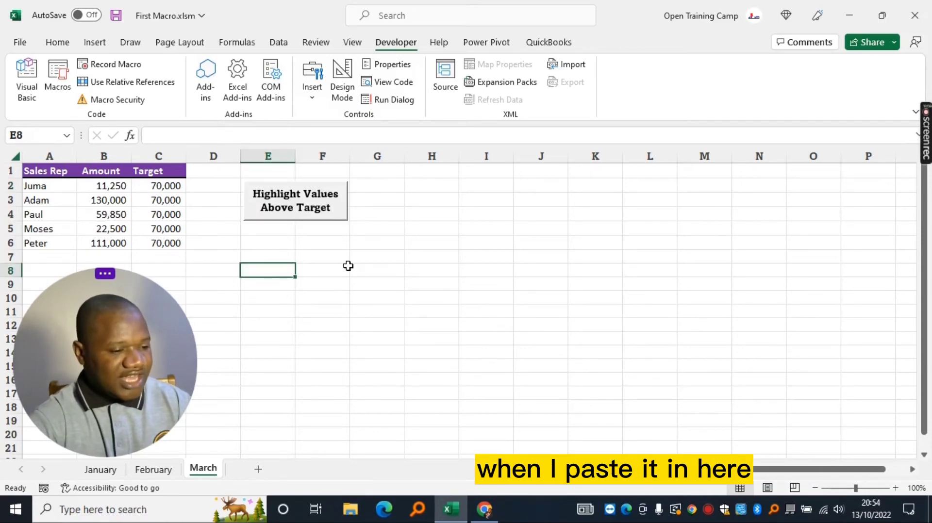
{"action": "left_click", "coordinate": [292, 203]}
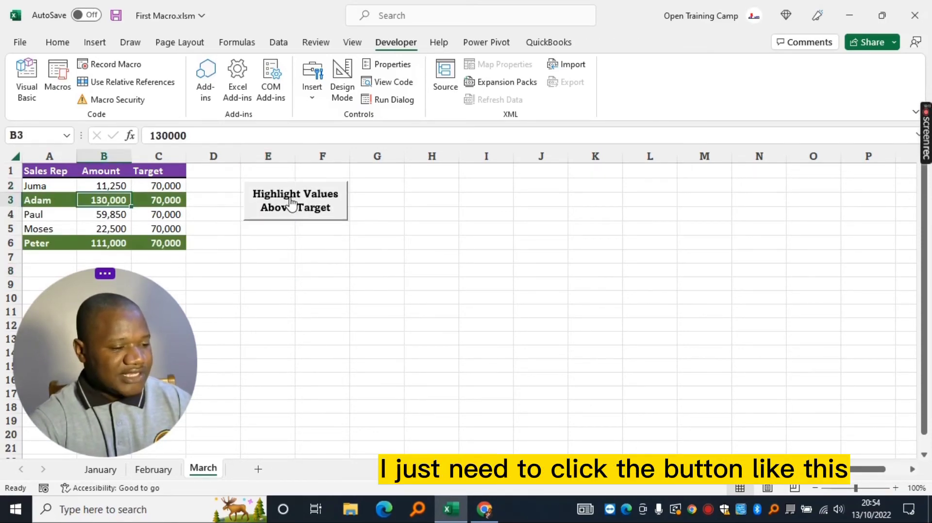
{"action": "left_click", "coordinate": [216, 270]}
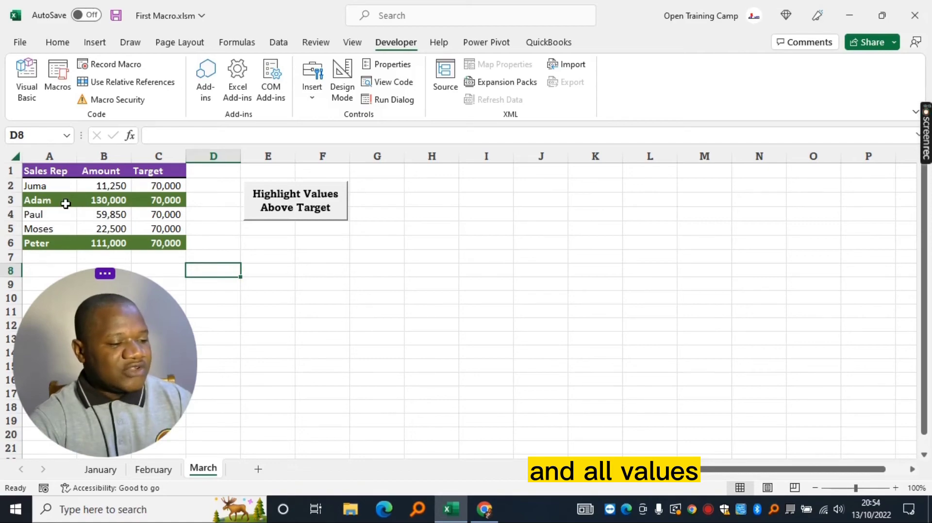